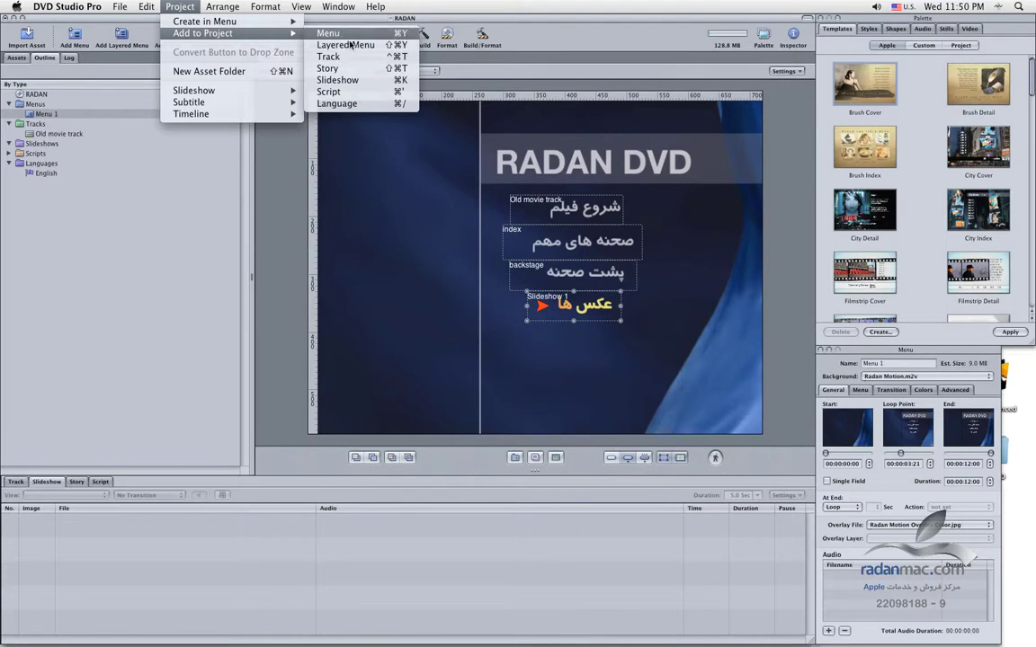
# Step: Add a new slideshow to the project and fill it with the photos DSCF7742.JPG through DSCF7766.JPG
pyautogui.click(384, 80)
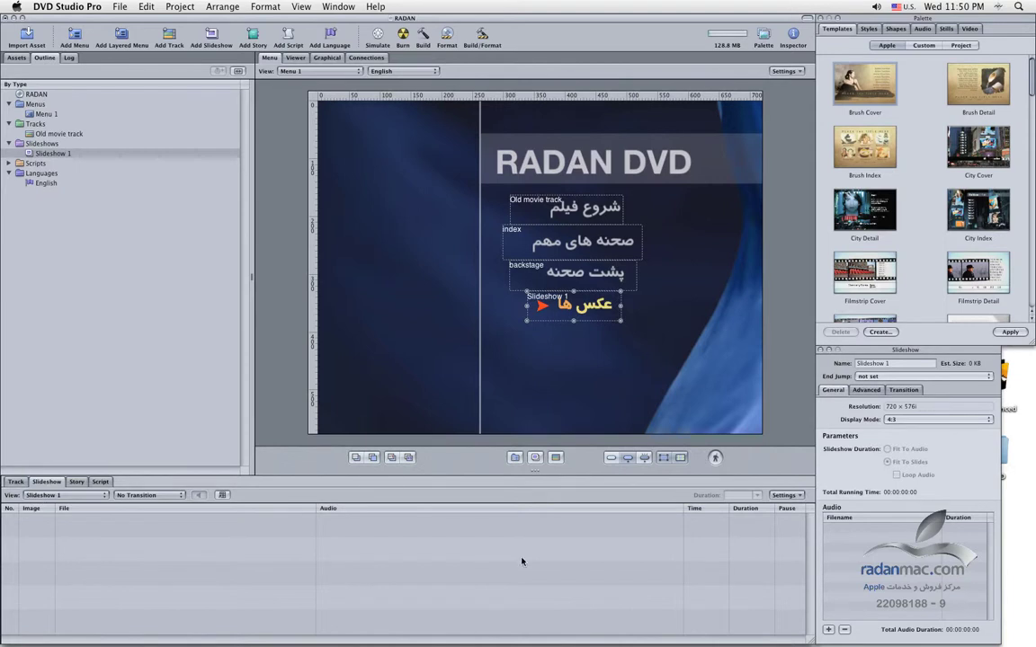
pyautogui.click(15, 58)
pyautogui.click(59, 113)
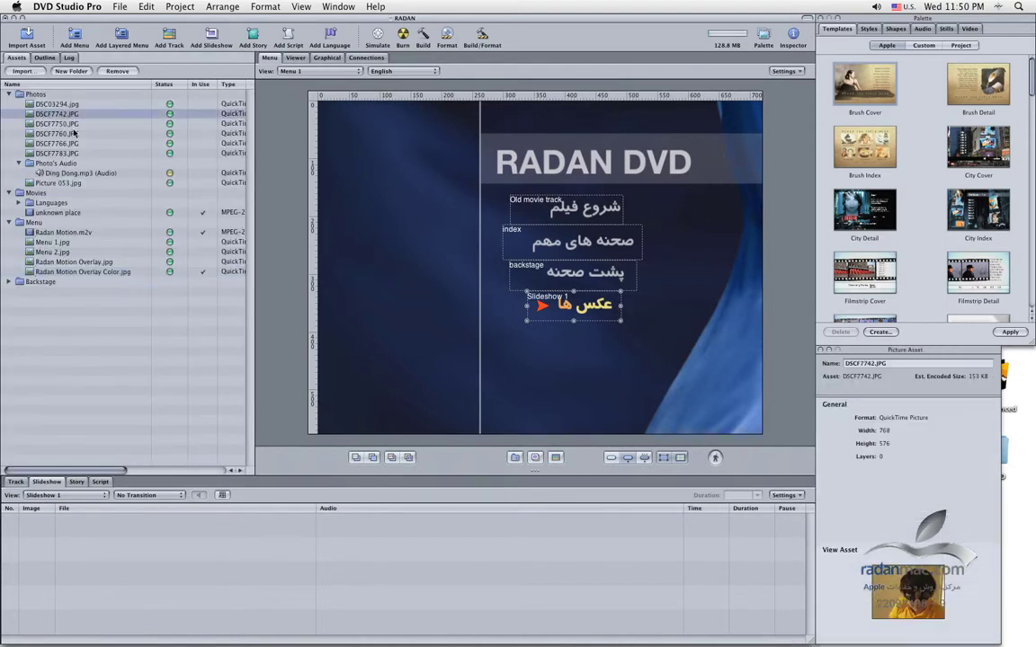
pyautogui.keyDown('shift'); pyautogui.click(67, 143); pyautogui.keyUp('shift')
pyautogui.moveTo(67, 130); pyautogui.dragTo(161, 509)
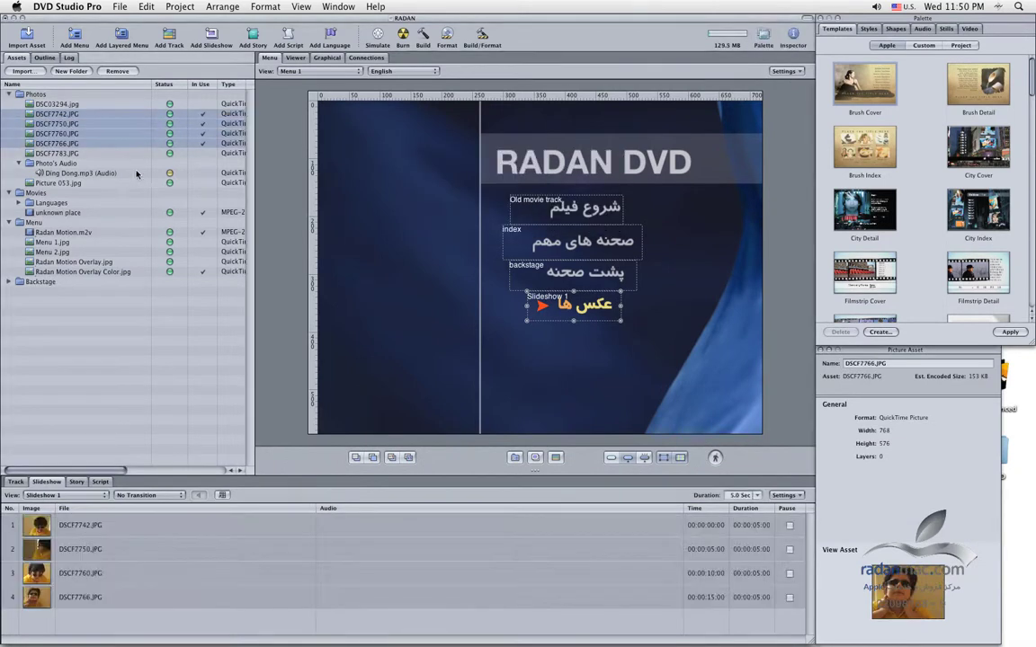
# Step: Add Ding Dong.mp3 as the audio of Slideshow 1 and append DSCF7783.JPG as the fifth slide
pyautogui.moveTo(74, 175); pyautogui.dragTo(200, 497)
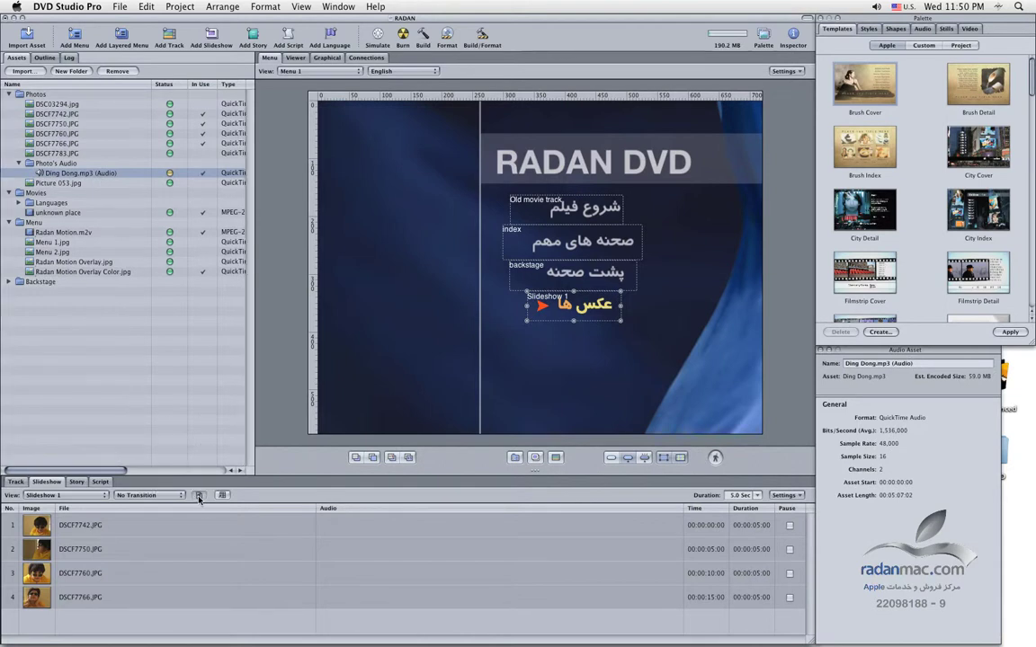
pyautogui.click(75, 154)
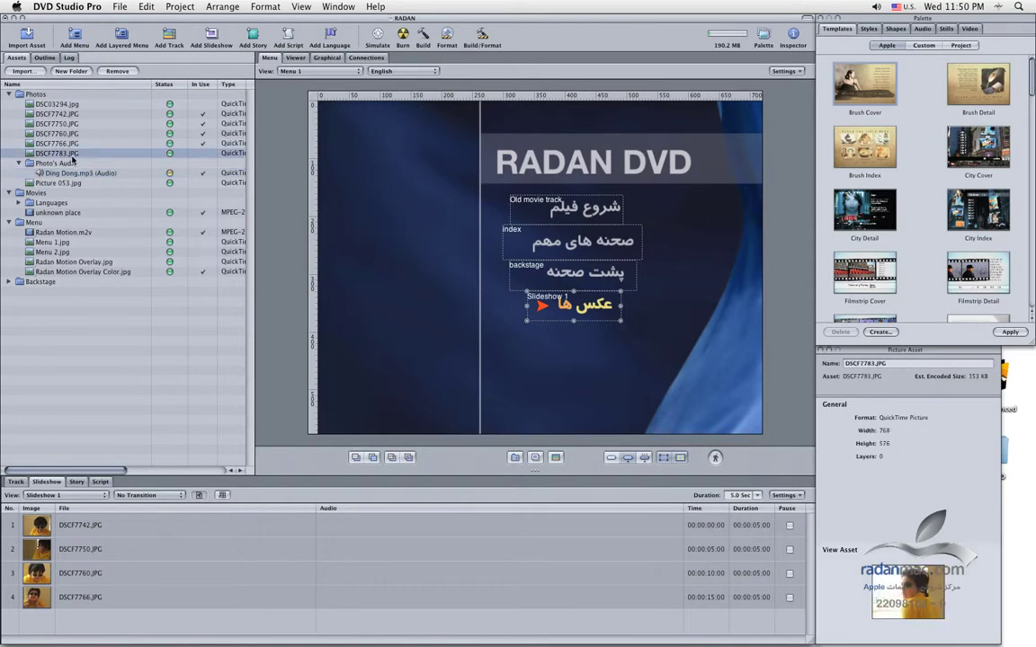
pyautogui.moveTo(72, 158); pyautogui.dragTo(98, 620)
pyautogui.click(93, 572)
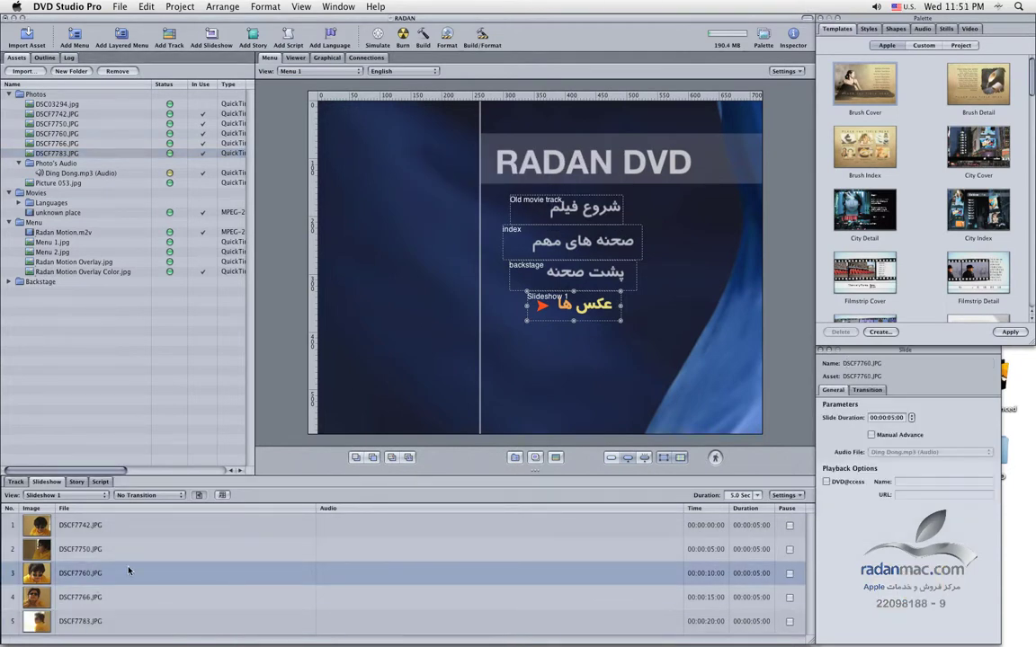
pyautogui.click(113, 549)
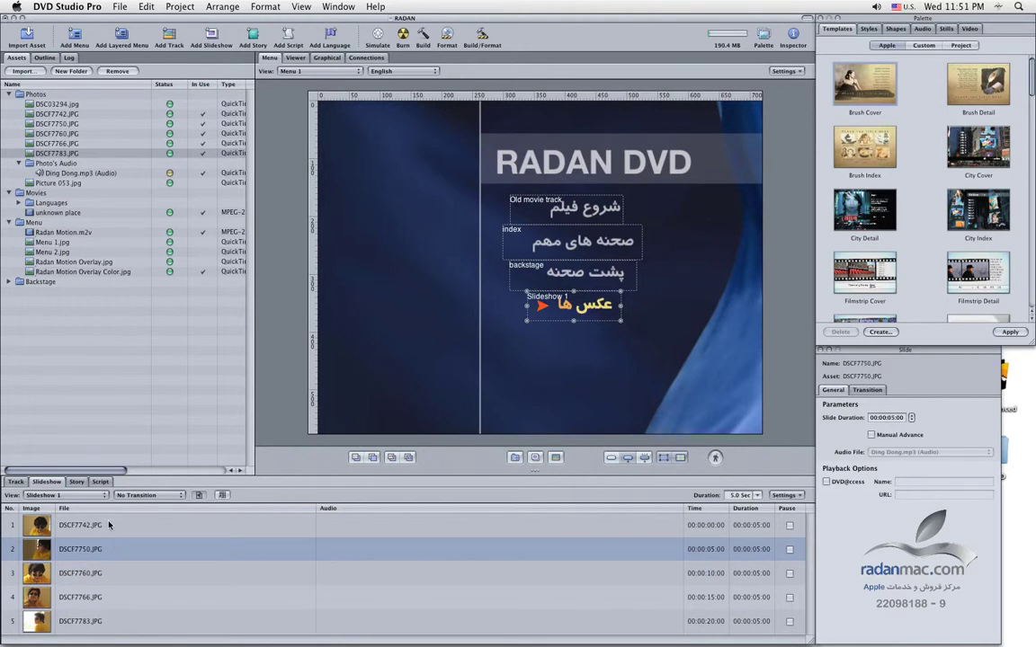
pyautogui.click(109, 524)
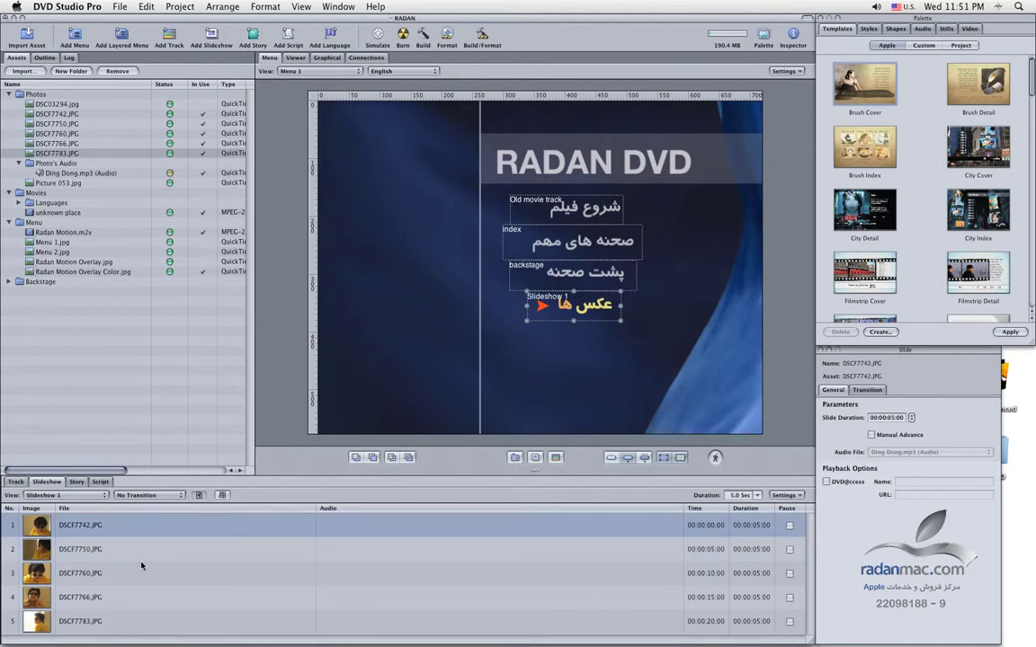
pyautogui.click(151, 495)
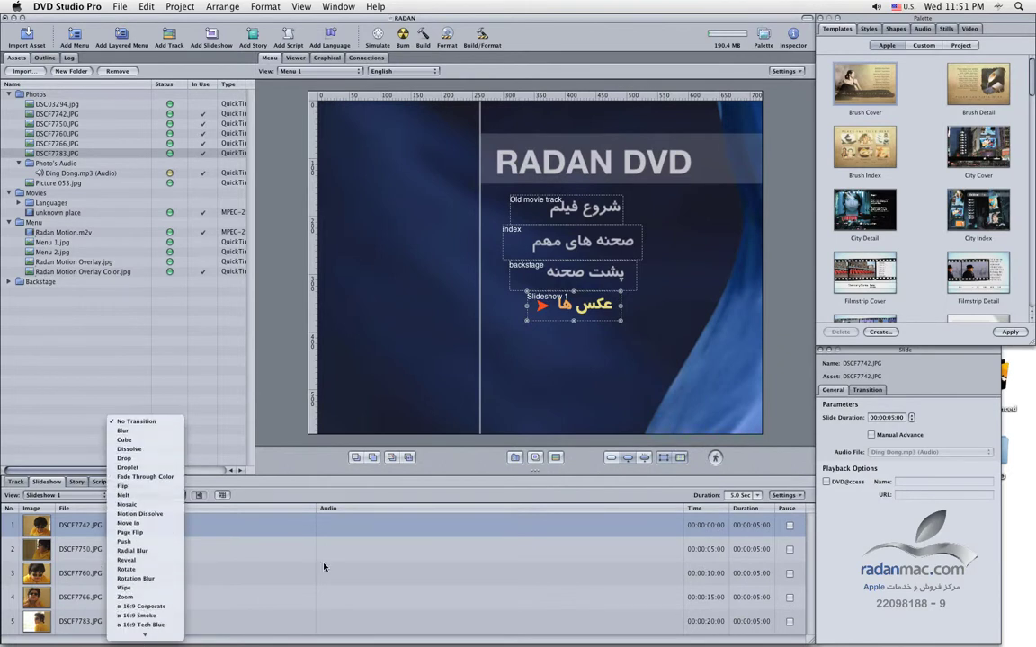
pyautogui.click(269, 558)
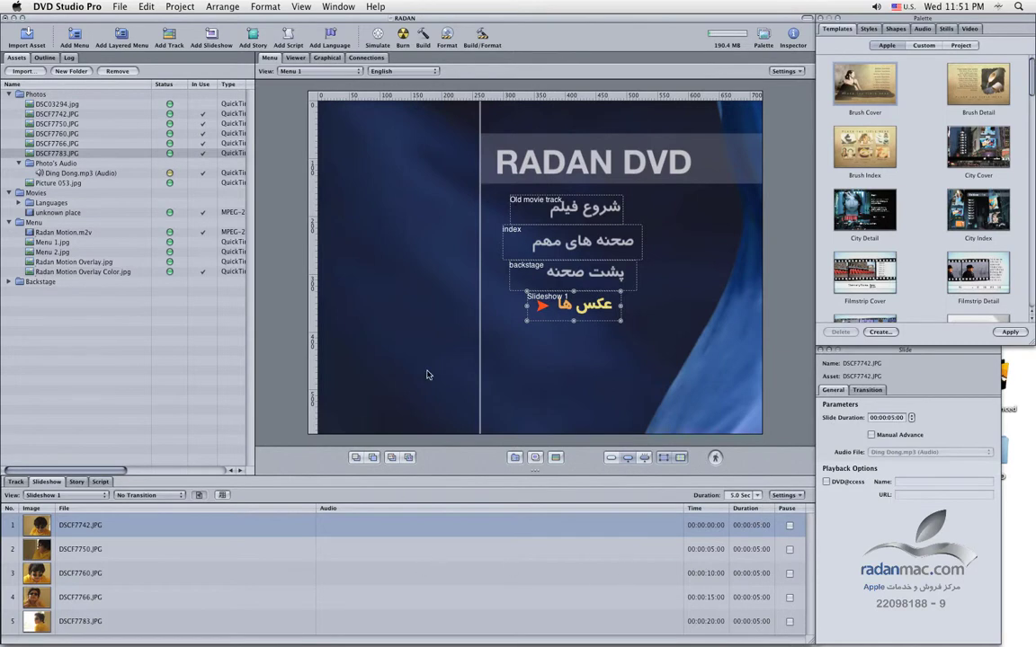
# Step: Link the "عکس ها" button in Menu 1 to Slideshow 1 from the project outline
pyautogui.click(44, 58)
pyautogui.moveTo(32, 153); pyautogui.dragTo(679, 304)
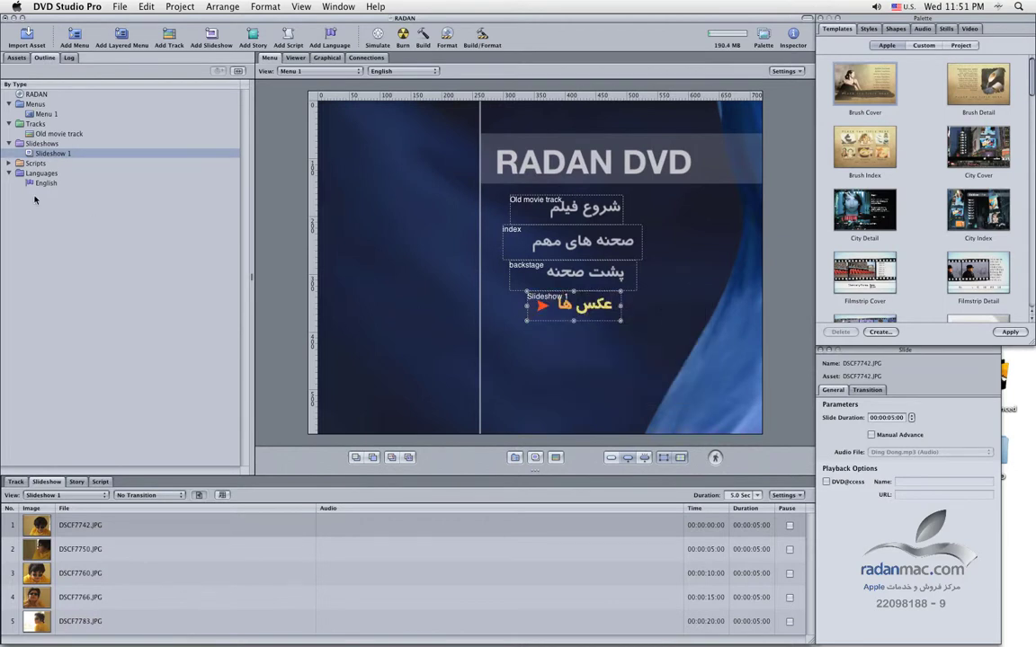
pyautogui.moveTo(29, 154); pyautogui.dragTo(594, 329)
# Step: Simulate the disc, play the slideshow from the "عکس ها" menu button, and close the simulator
pyautogui.click(378, 34)
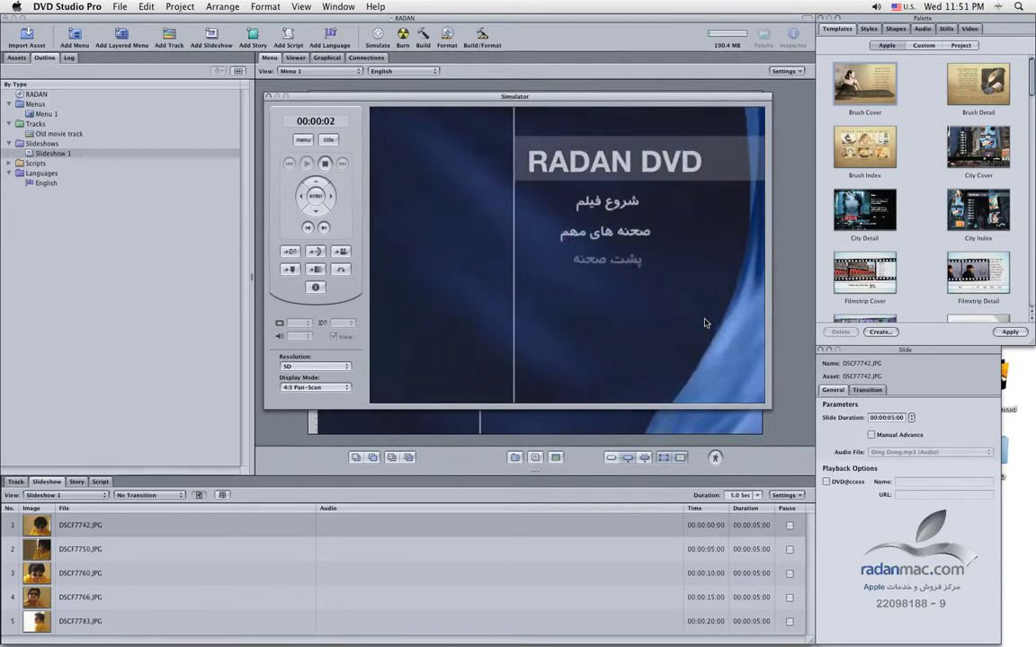
pyautogui.click(601, 289)
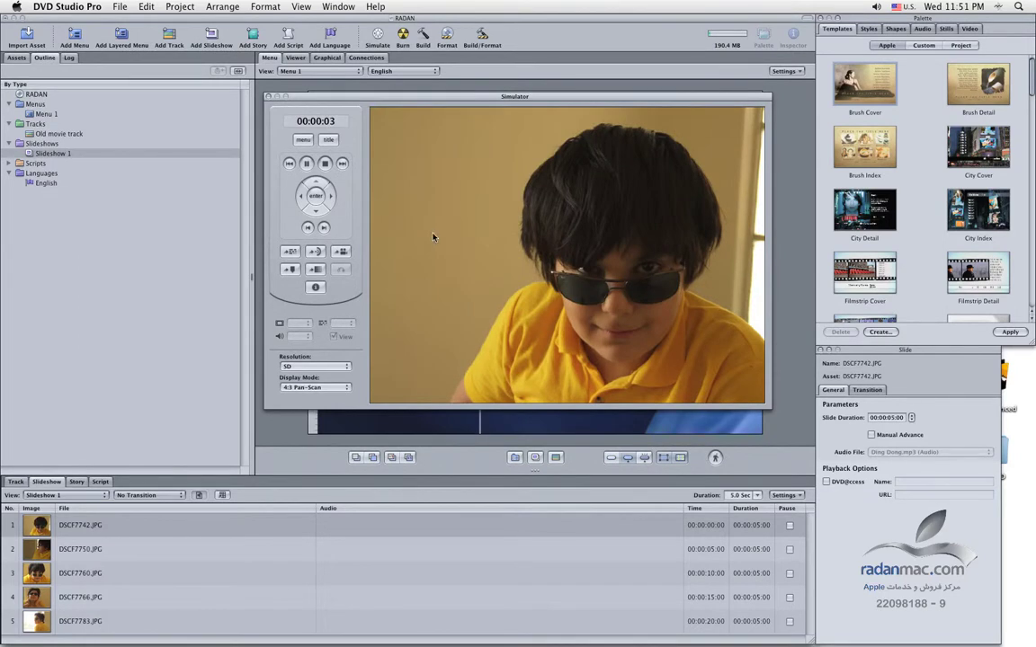
pyautogui.click(267, 97)
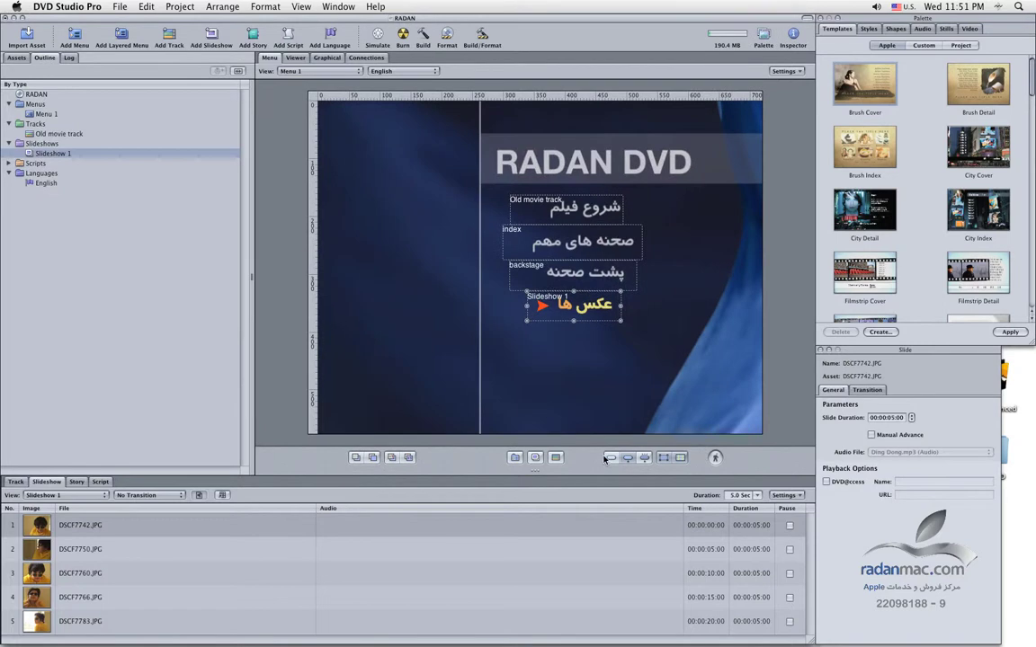
# Step: Set the duration of all five slides in Slideshow 1 to 3.0 seconds
pyautogui.keyDown('shift'); pyautogui.click(185, 620); pyautogui.keyUp('shift')
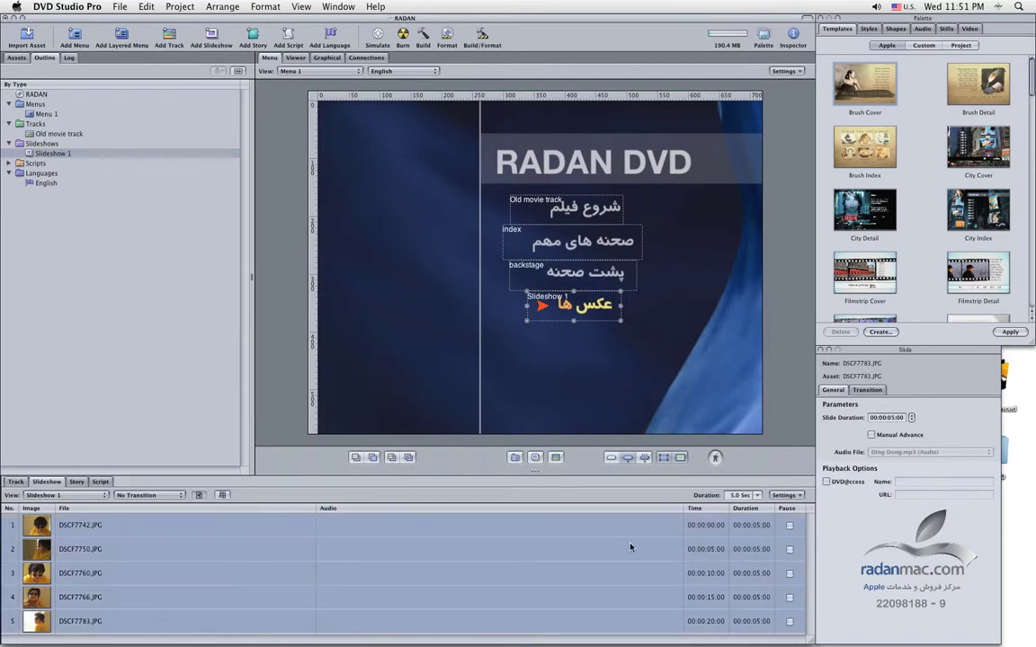
pyautogui.click(757, 496)
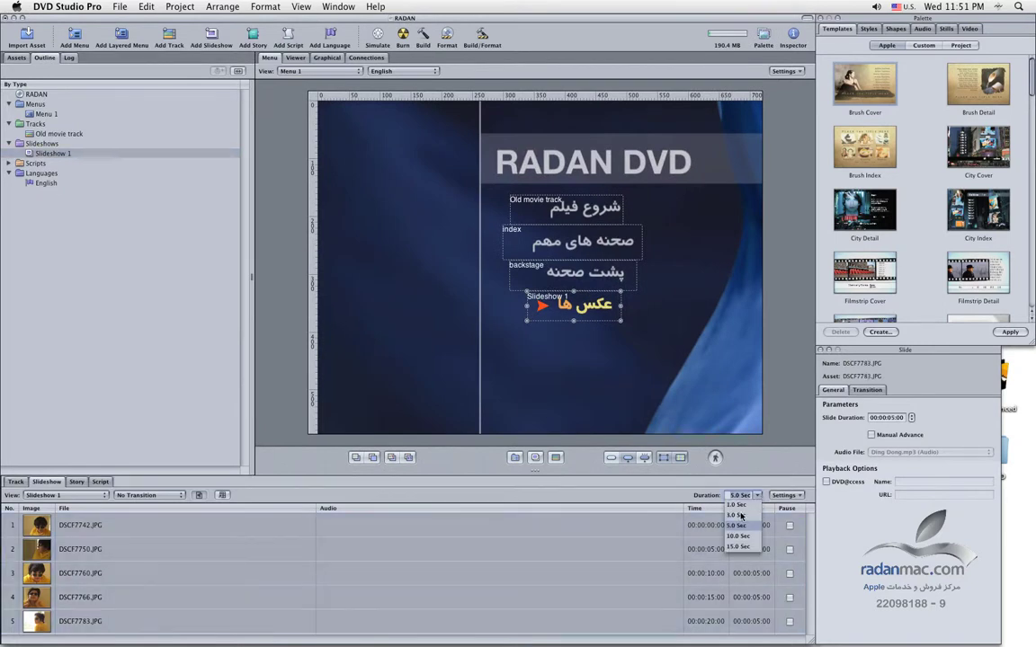
pyautogui.click(742, 516)
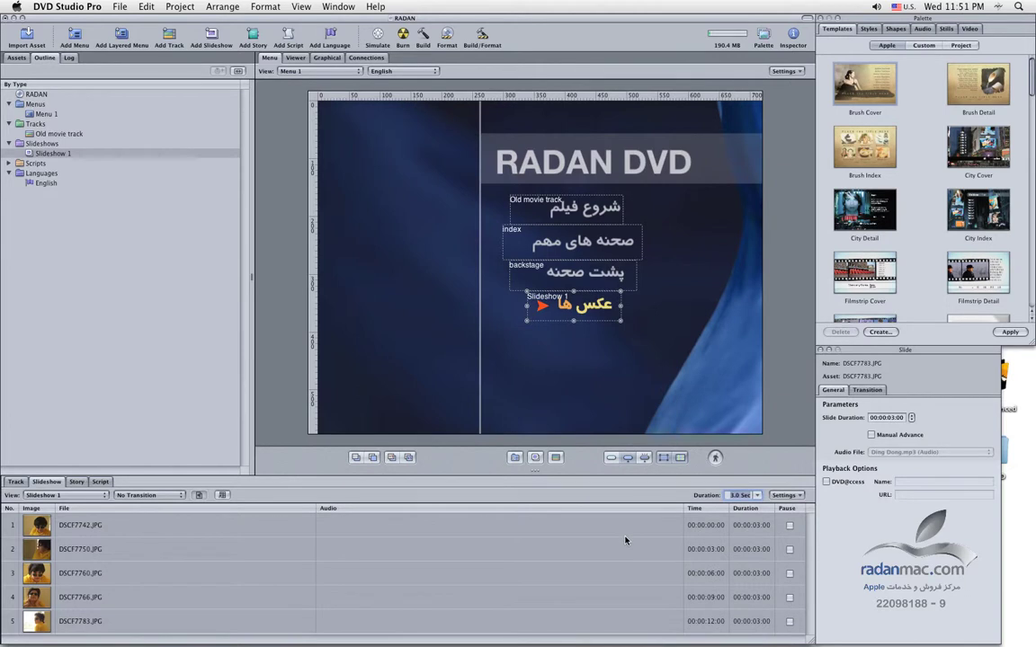
# Step: Show the project's asset list and expand the Languages folder inside Movies
pyautogui.click(779, 529)
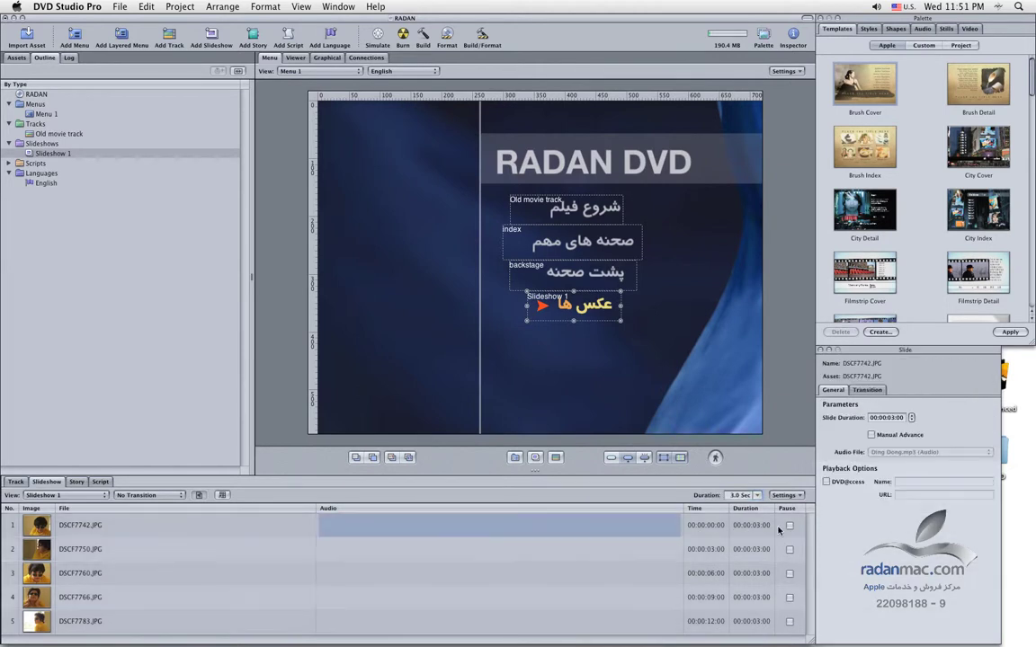
pyautogui.press('super+Tab')
pyautogui.press('super+Tab')
pyautogui.click(6, 54)
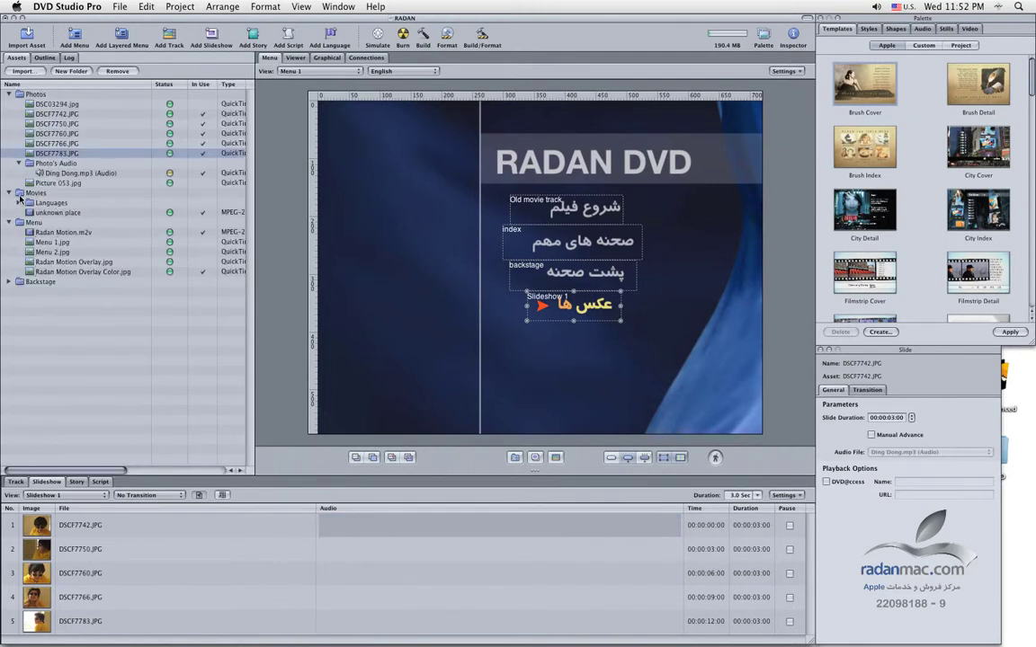
pyautogui.click(19, 203)
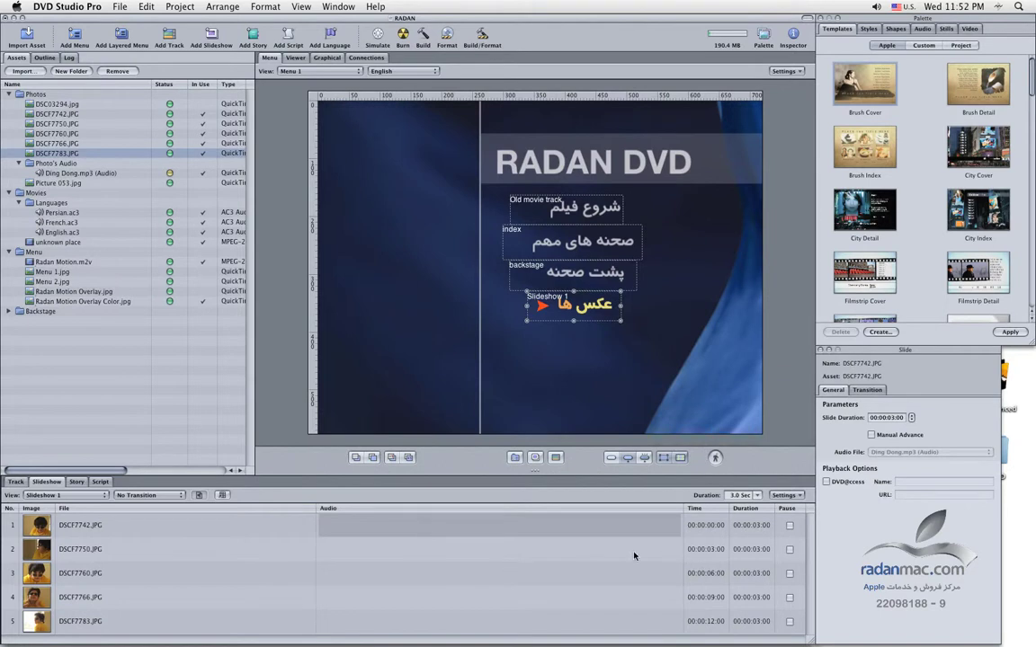
# Step: Set the duration of the second slide, DSCF7750.JPG, to 4.2 seconds
pyautogui.click(692, 551)
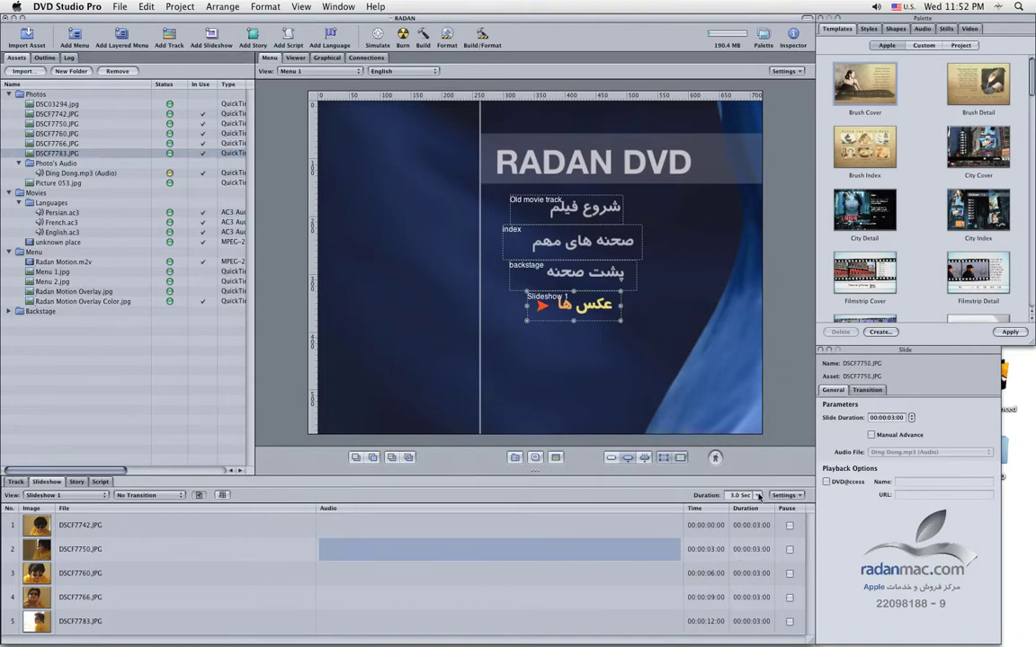
pyautogui.click(756, 496)
pyautogui.click(743, 525)
pyautogui.write('4')
pyautogui.write('.2')
pyautogui.press('Return')
# Step: Set the overall transition of Slideshow 1 to Blur
pyautogui.click(195, 525)
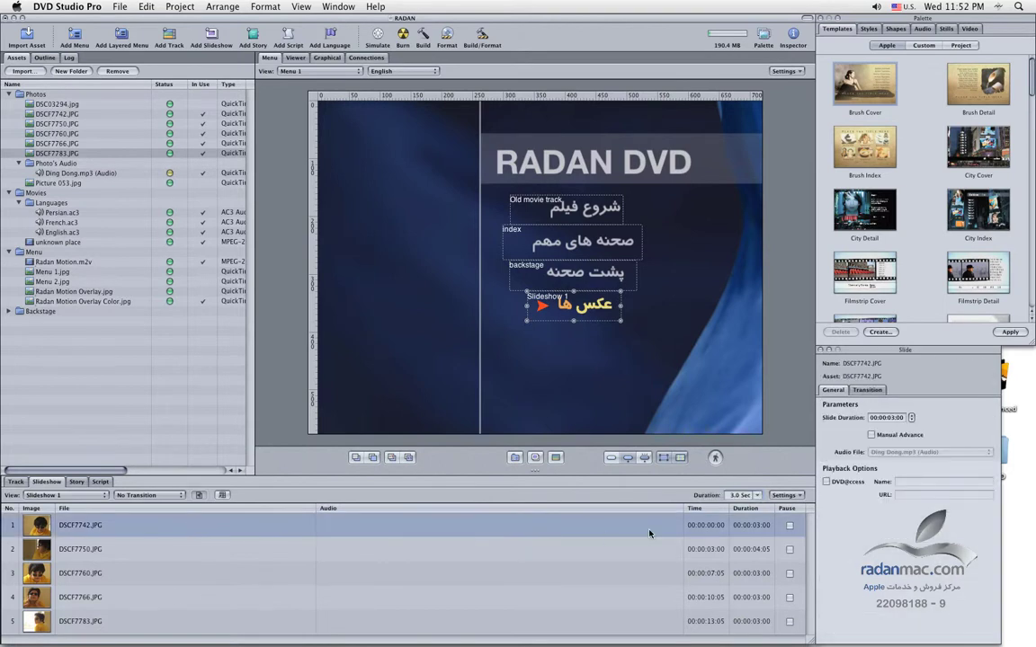
pyautogui.click(151, 495)
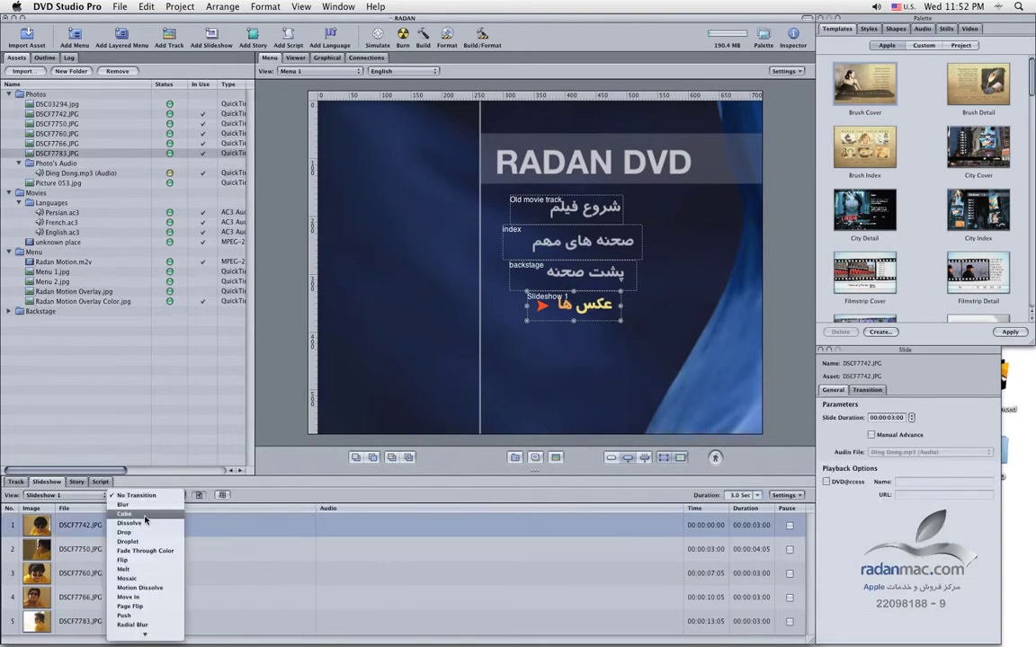
pyautogui.click(151, 495)
pyautogui.press('Down')
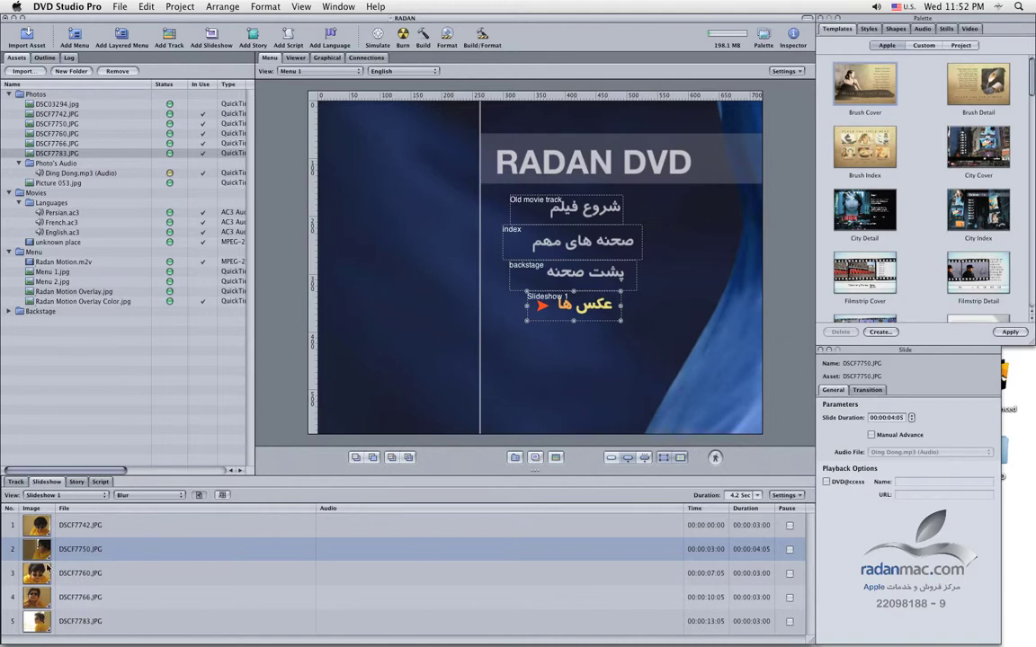
# Step: Override the individual slide transitions with Cube for DSCF7750.JPG and Drop for DSCF7760.JPG
pyautogui.click(867, 389)
pyautogui.click(928, 462)
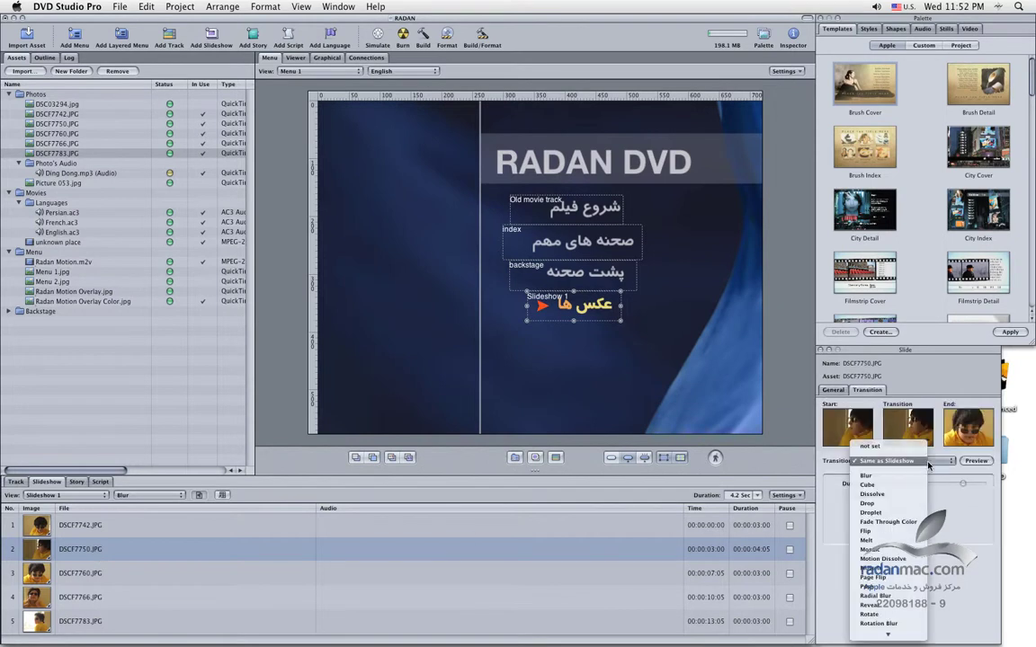
pyautogui.click(868, 484)
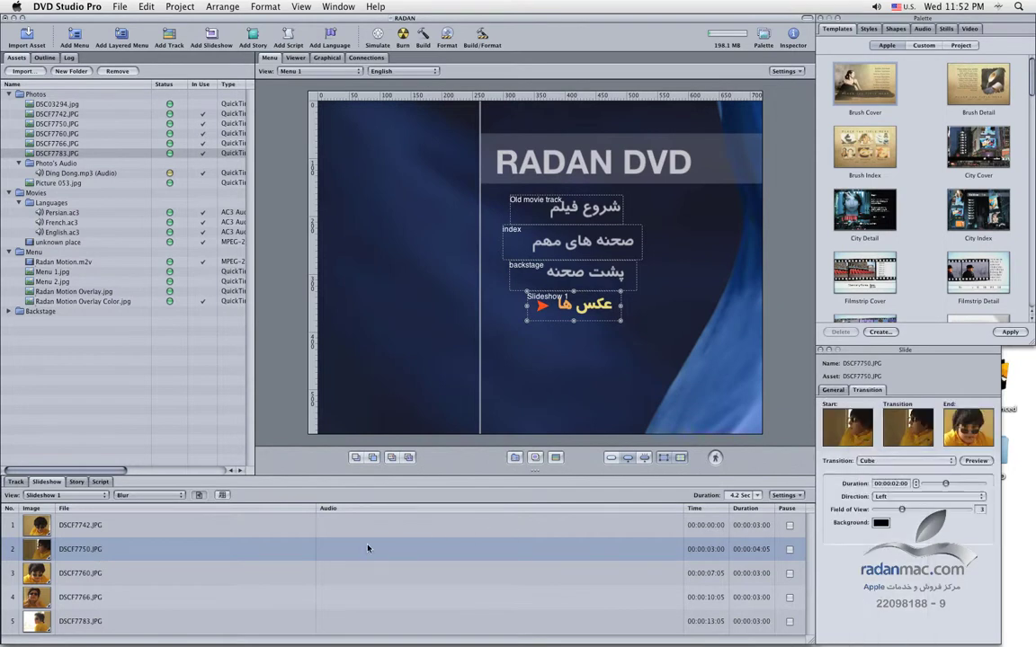
pyautogui.click(257, 581)
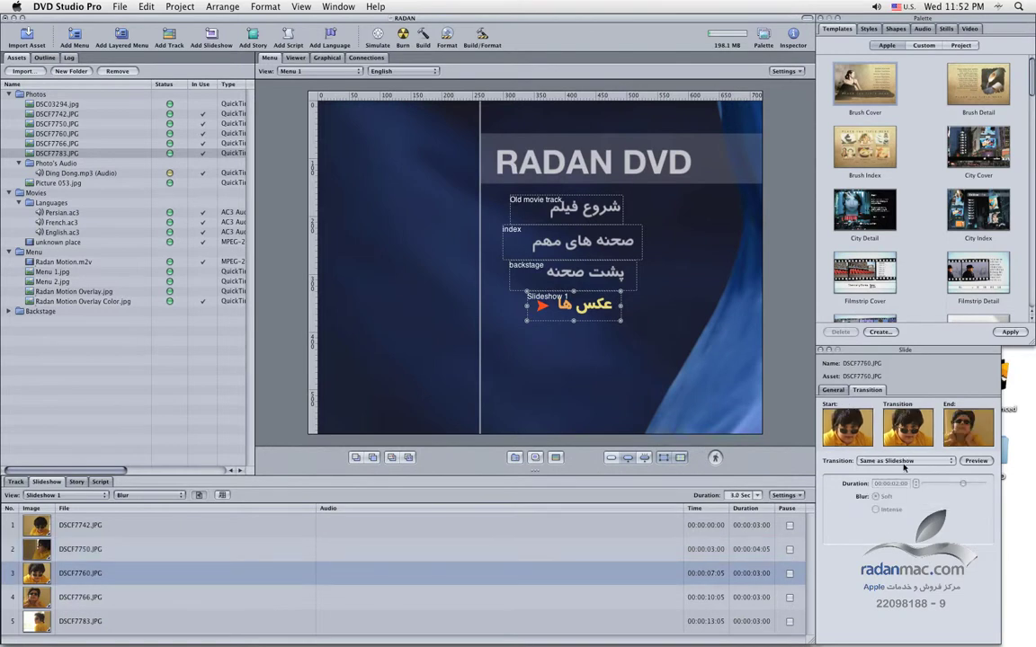
pyautogui.click(911, 460)
pyautogui.click(868, 503)
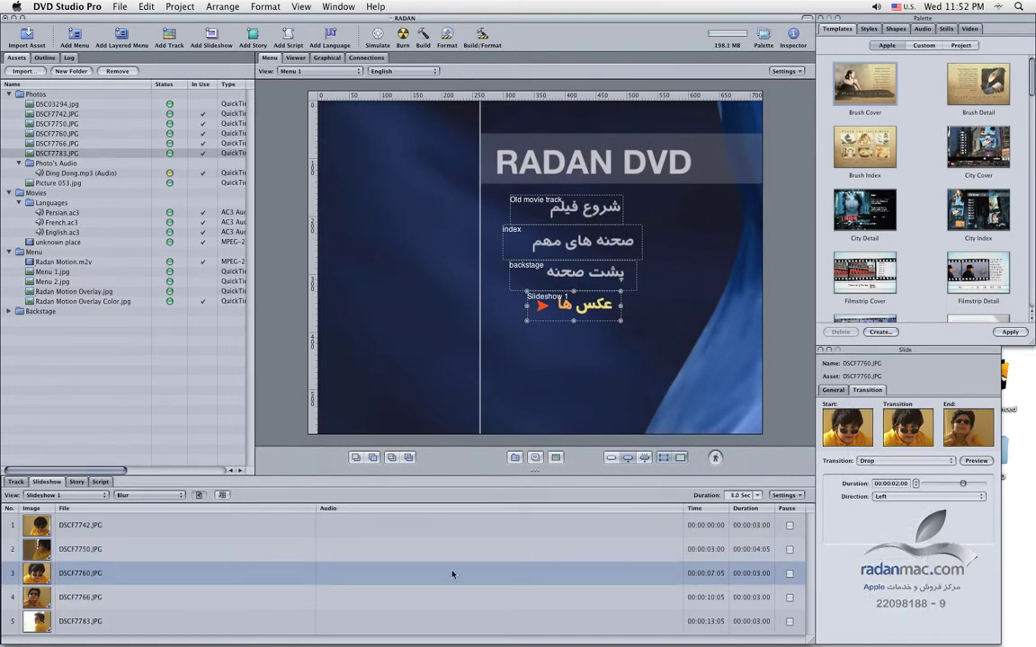
# Step: Set the slide transition of DSCF7766.JPG to Fade Through Color and of DSCF7783.JPG to Mosaic, previewing the Mosaic
pyautogui.click(306, 597)
pyautogui.click(908, 460)
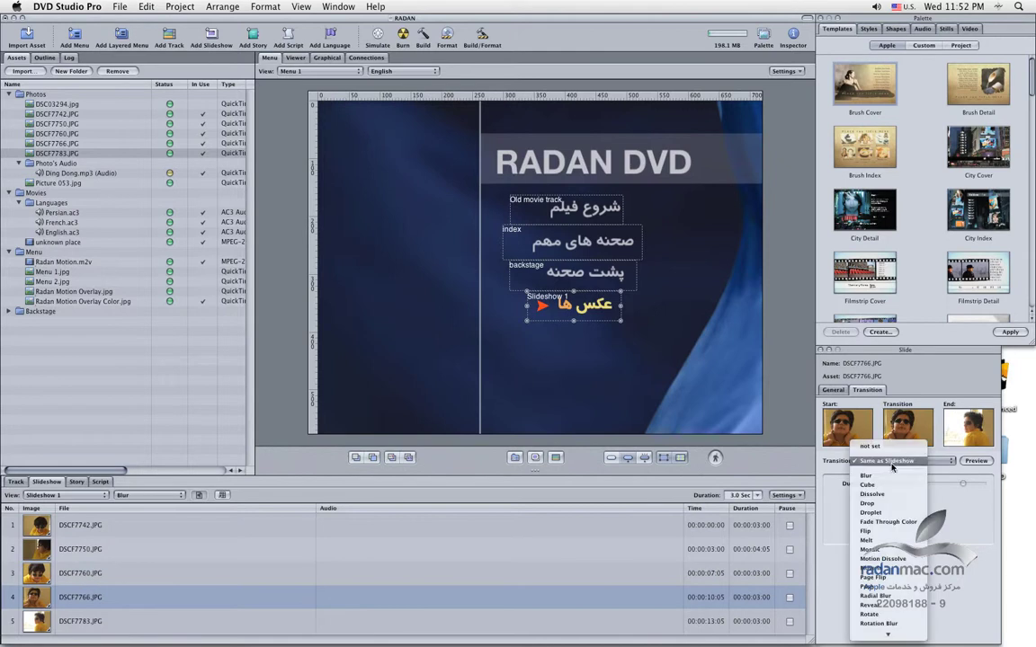
pyautogui.click(893, 528)
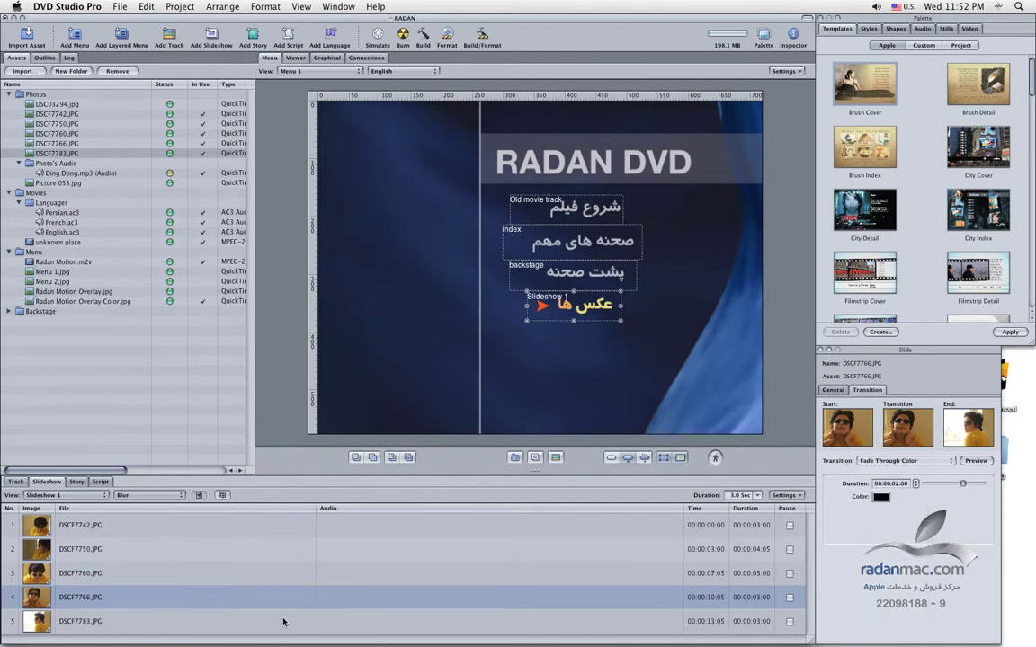
pyautogui.click(377, 620)
pyautogui.click(908, 460)
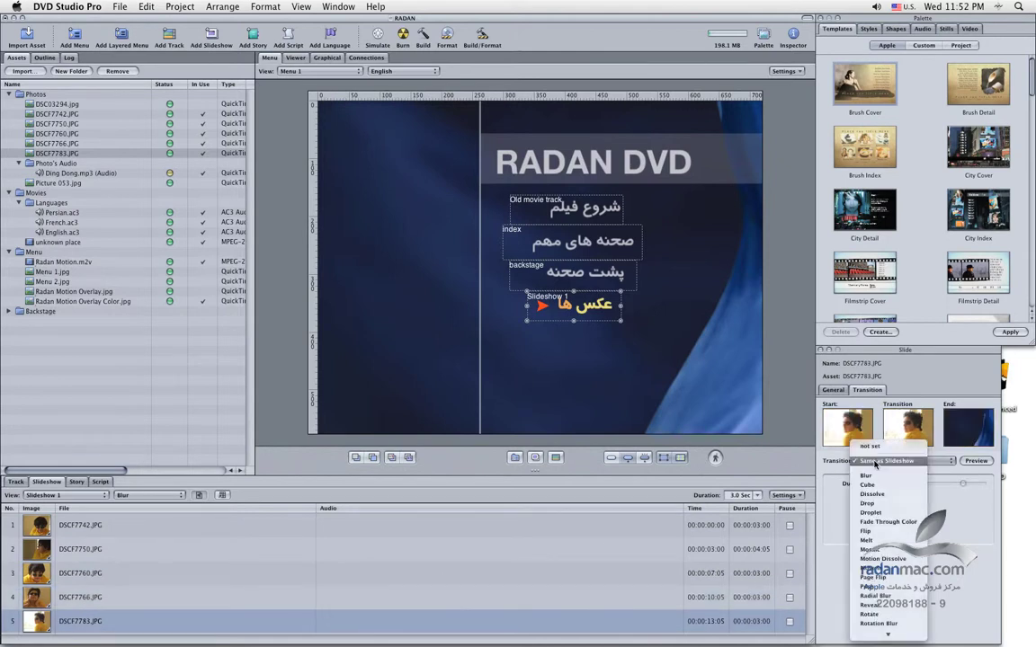
pyautogui.click(908, 552)
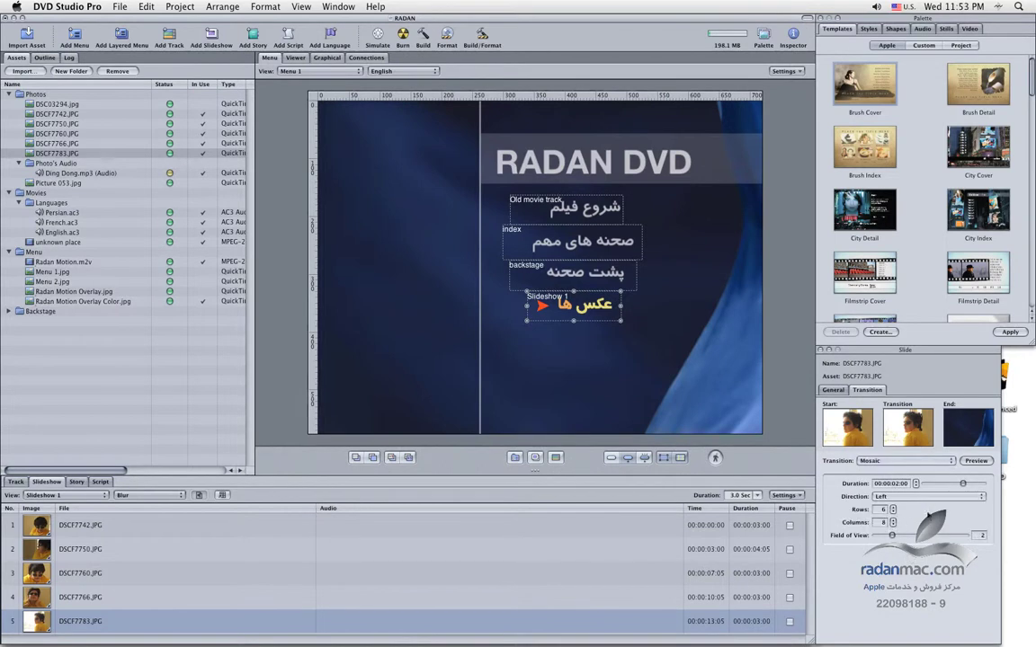
pyautogui.click(976, 461)
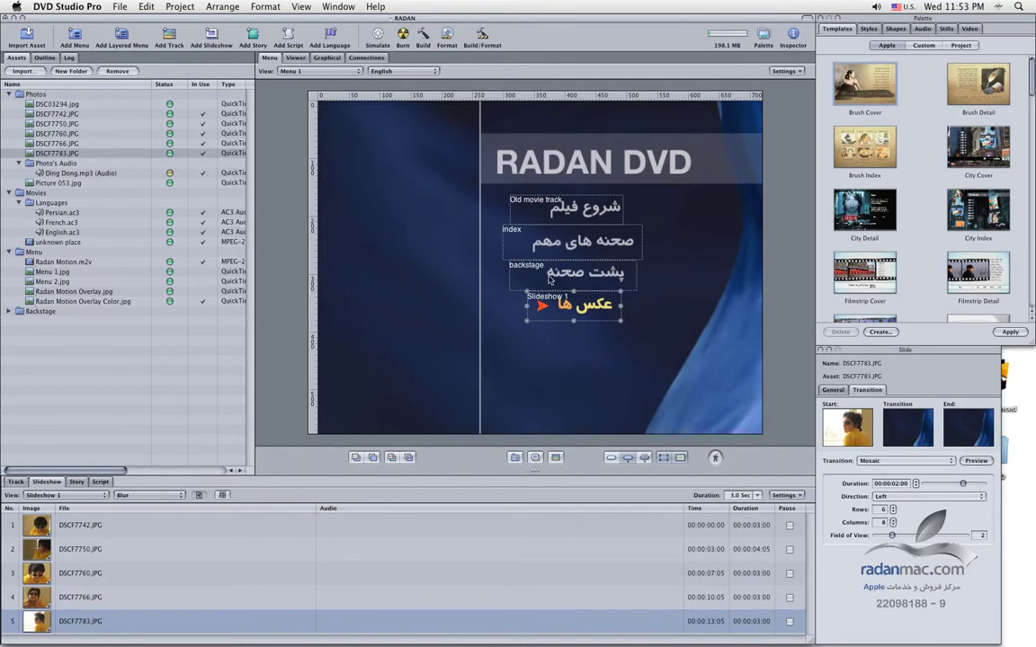
# Step: Set the end jump of Slideshow 1 to Menu 1::Slideshow 1 in the graphical project layout and check it in the simulator
pyautogui.click(326, 57)
pyautogui.moveTo(566, 180); pyautogui.dragTo(603, 171)
pyautogui.rightClick(605, 170)
pyautogui.click(649, 282)
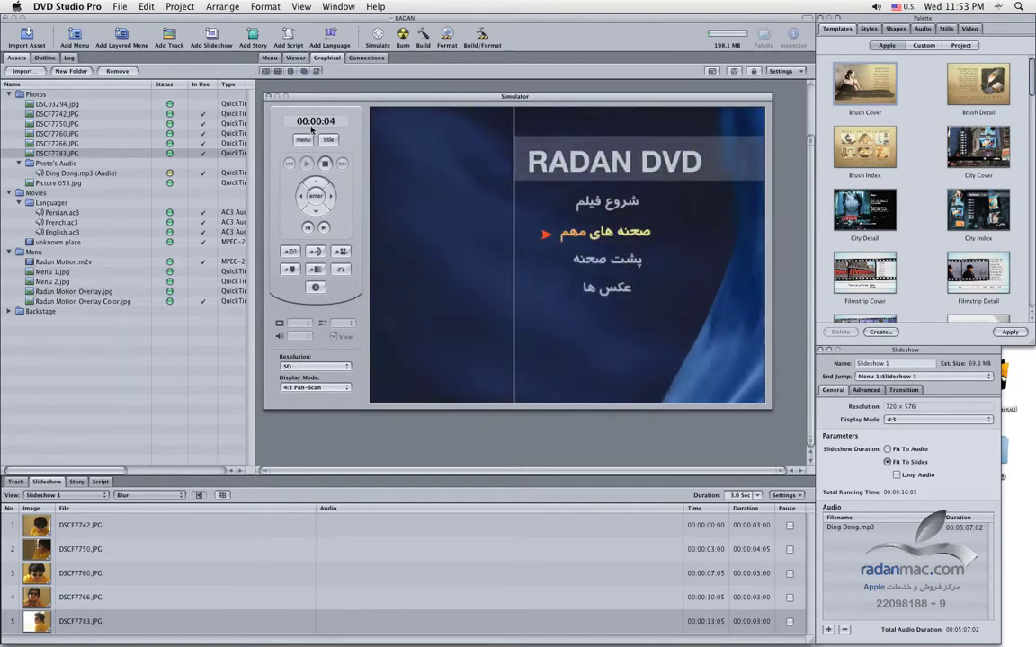
pyautogui.click(268, 96)
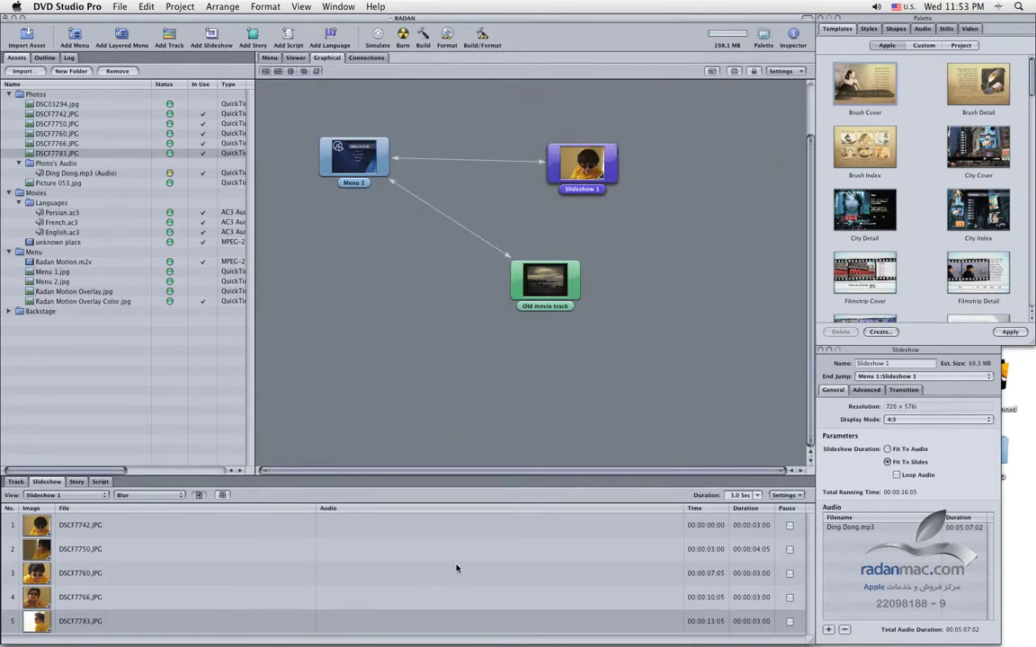
# Step: Look over the slides of Slideshow 1 and convert the slideshow into a track
pyautogui.click(165, 584)
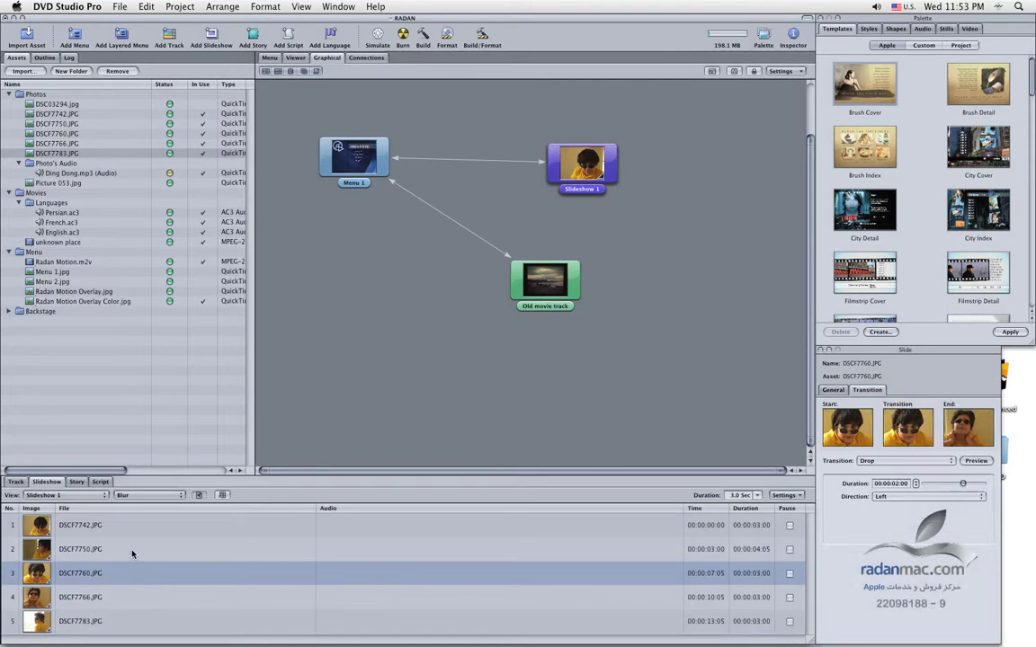
pyautogui.click(135, 552)
pyautogui.click(147, 522)
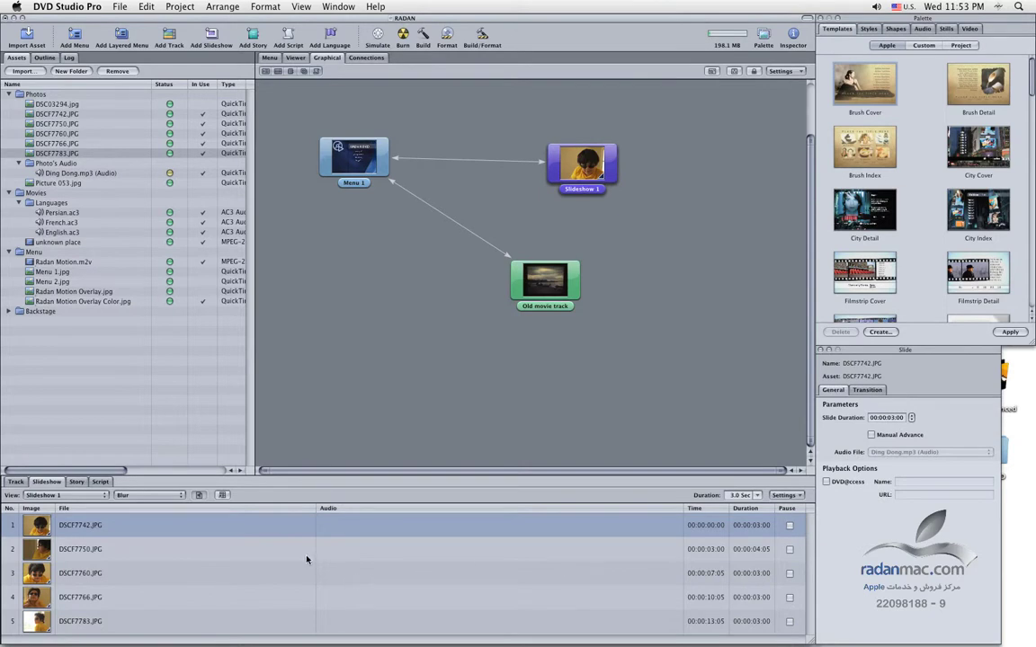
pyautogui.click(223, 496)
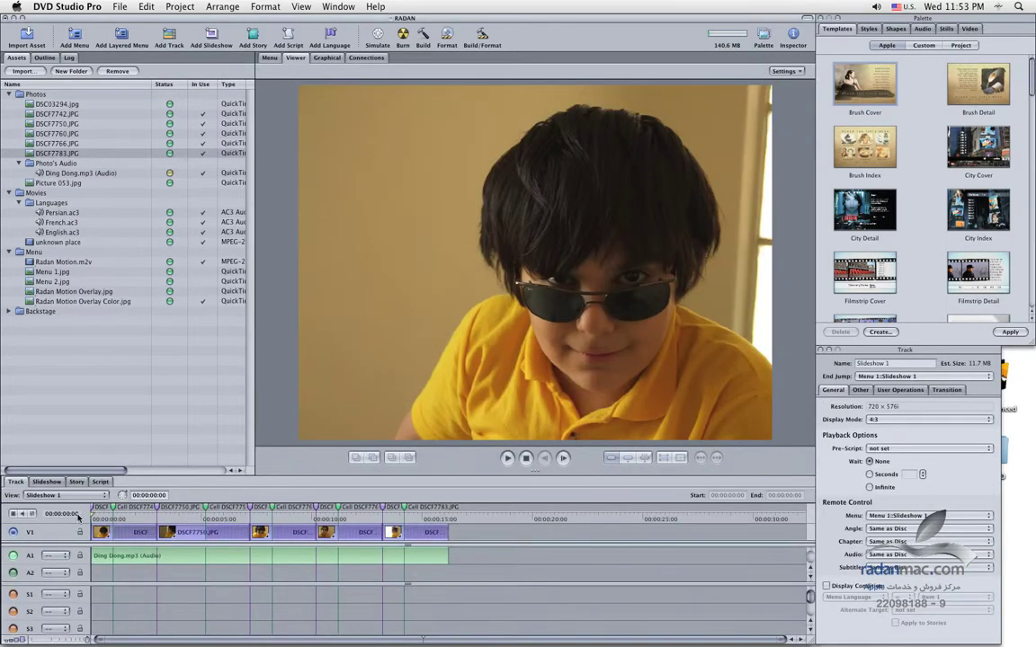
# Step: Scrub through the converted track's timeline to review its slide transitions, inspecting the DSCF7760.JPG clip
pyautogui.moveTo(103, 519); pyautogui.dragTo(107, 531)
pyautogui.moveTo(106, 522); pyautogui.dragTo(292, 520)
pyautogui.click(289, 537)
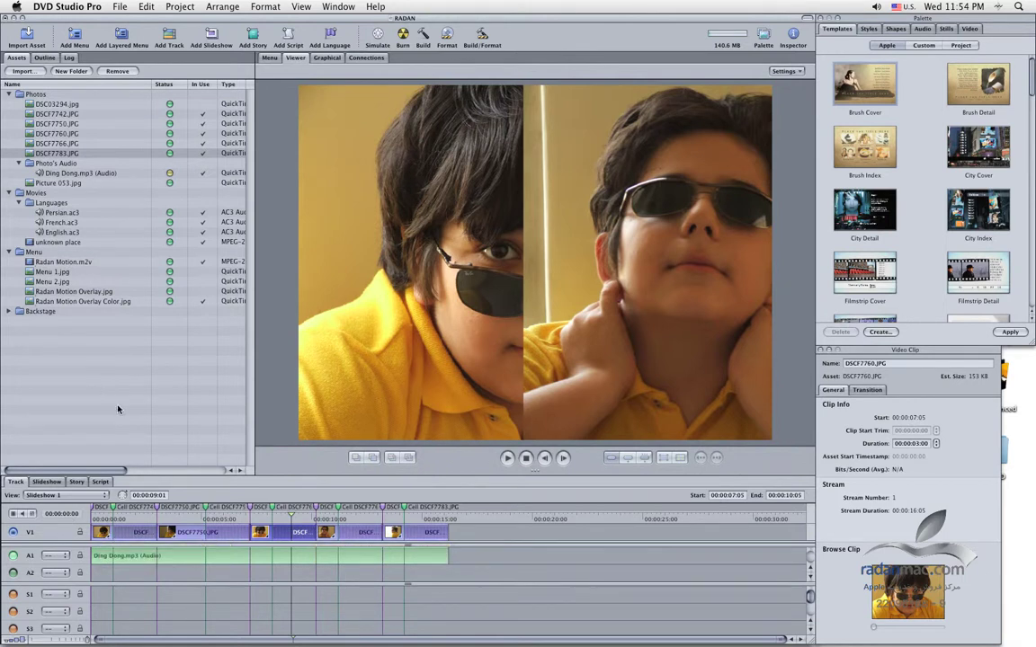
pyautogui.click(144, 520)
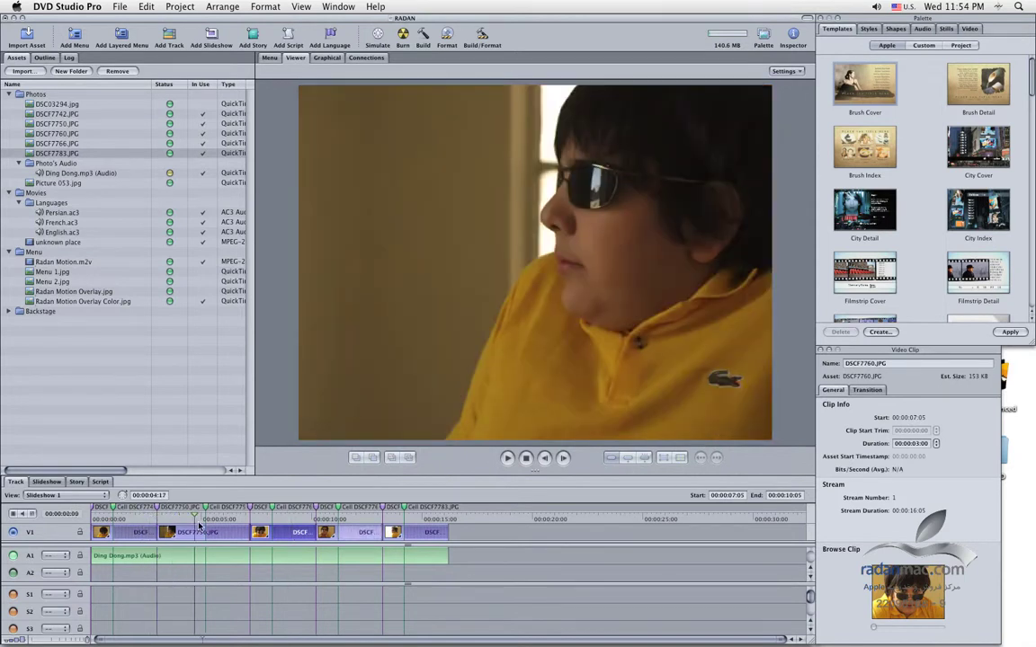
# Step: Enlarge the timeline's audio stream area to include A3 and select the Ding Dong.mp3 clip on stream A1
pyautogui.moveTo(187, 584); pyautogui.dragTo(186, 603)
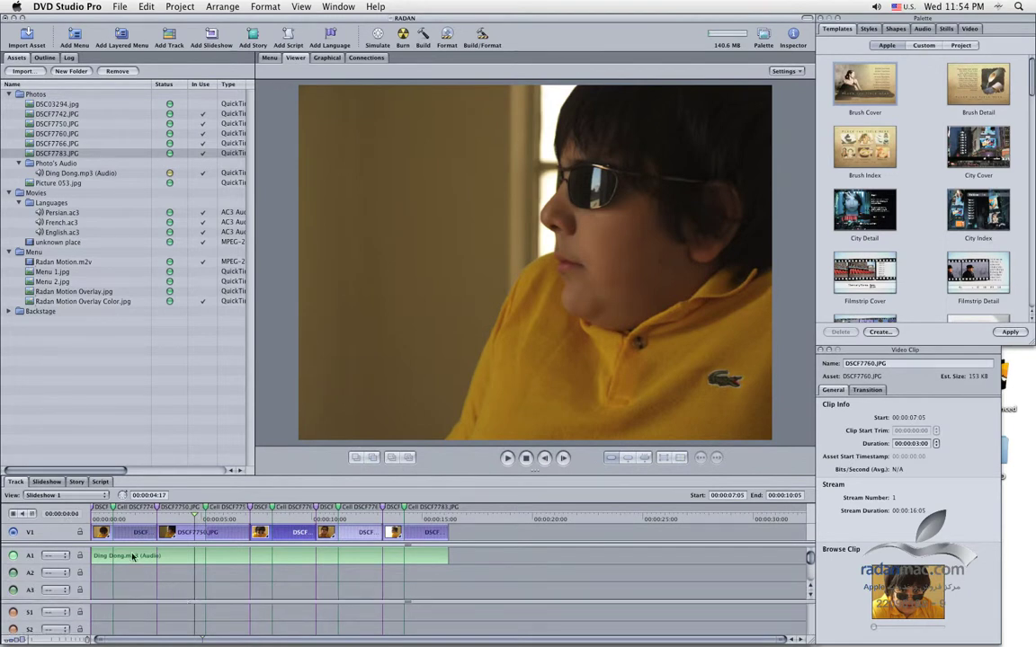
pyautogui.click(422, 551)
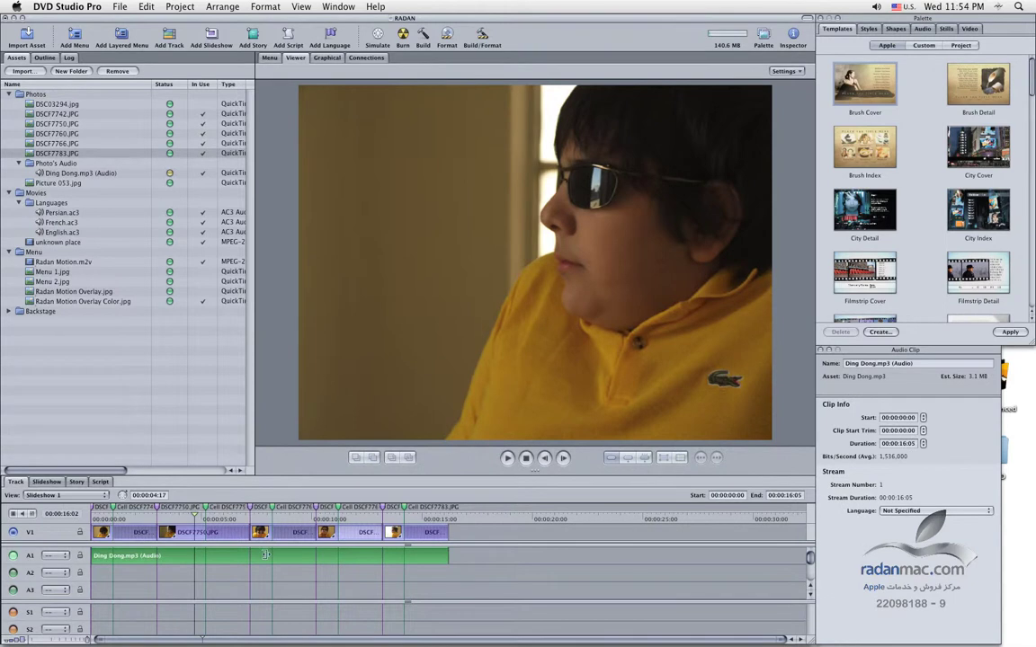